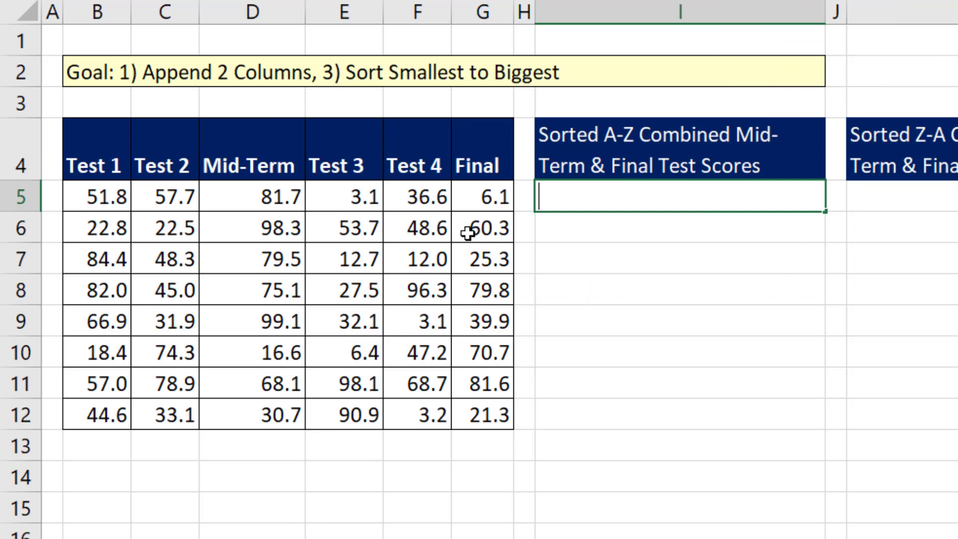
# Start a SMALL formula in I5 with the Mid-Term and Final scores combined in parentheses as its array, (D5:D12,G5:G12)
pyautogui.write('=sm')
pyautogui.press('Tab')
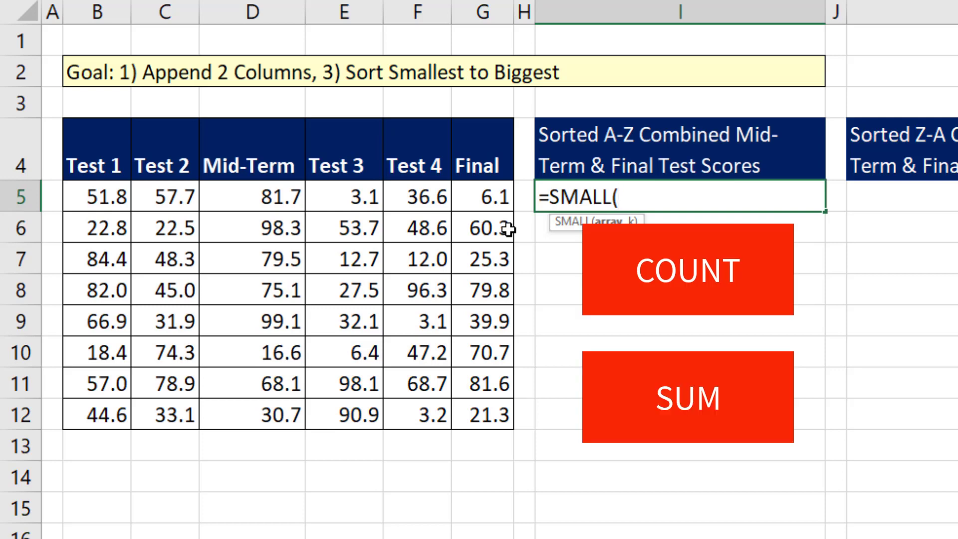
pyautogui.moveTo(256, 194); pyautogui.dragTo(263, 423)
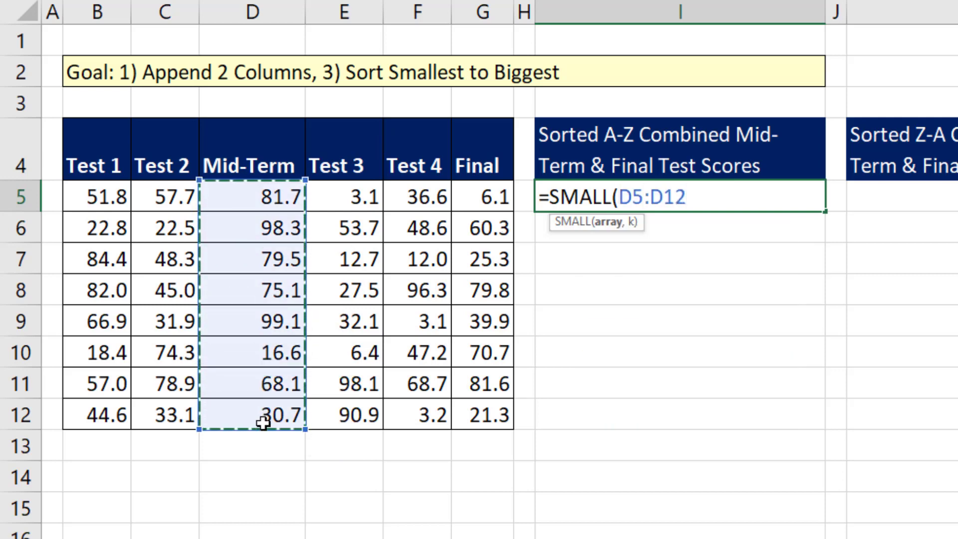
pyautogui.write(',')
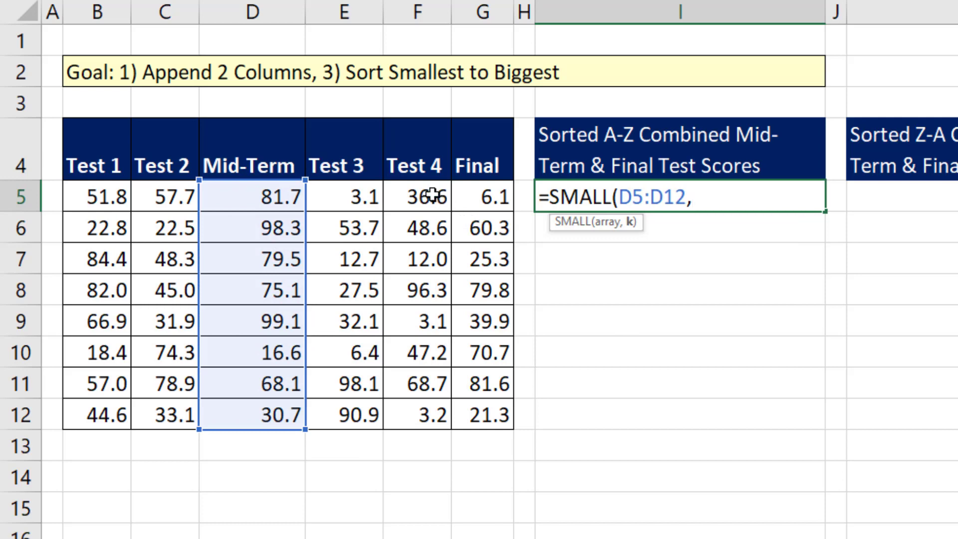
pyautogui.moveTo(480, 195); pyautogui.dragTo(488, 415)
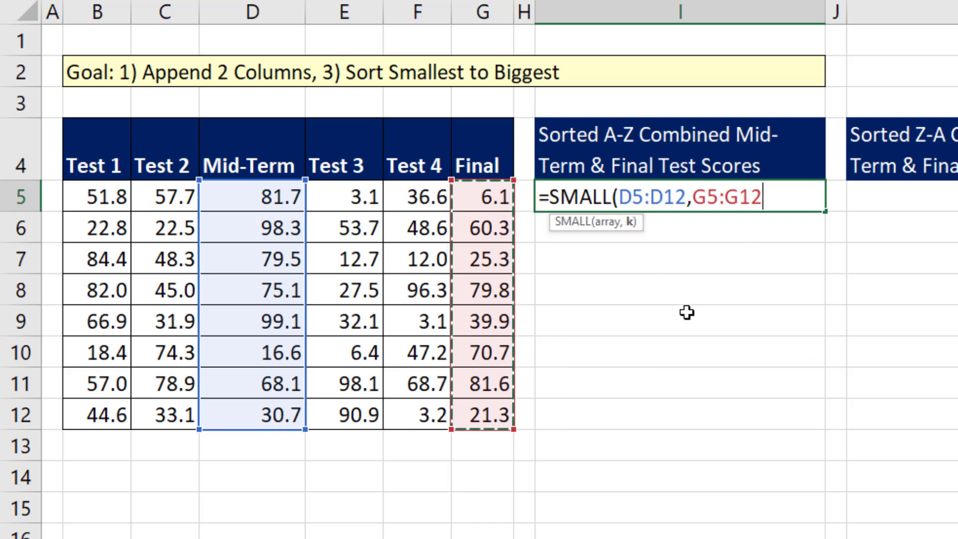
pyautogui.click(620, 195)
pyautogui.write('(')
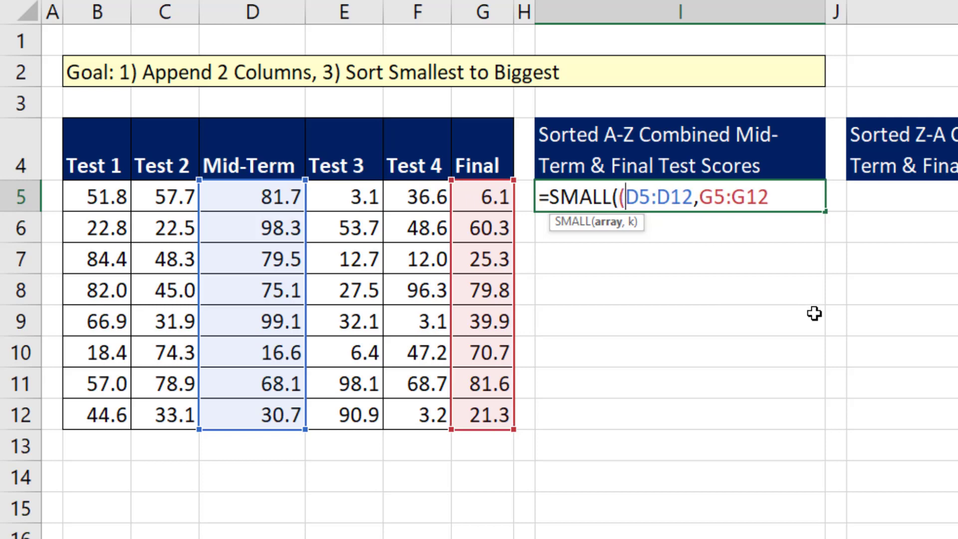
pyautogui.click(776, 188)
pyautogui.write(')')
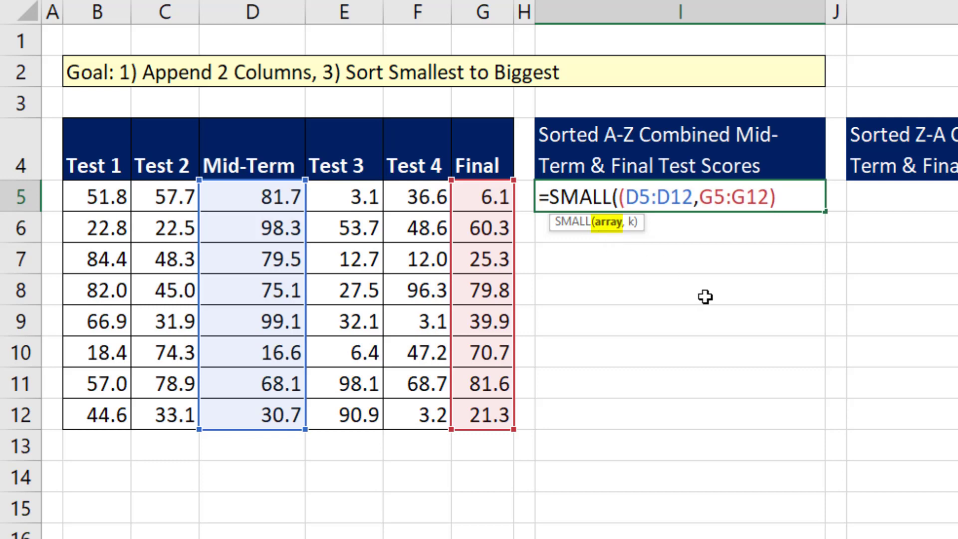
# Complete the SMALL formula in I5 with the array constant {1;2;3} as its k argument
pyautogui.write(',')
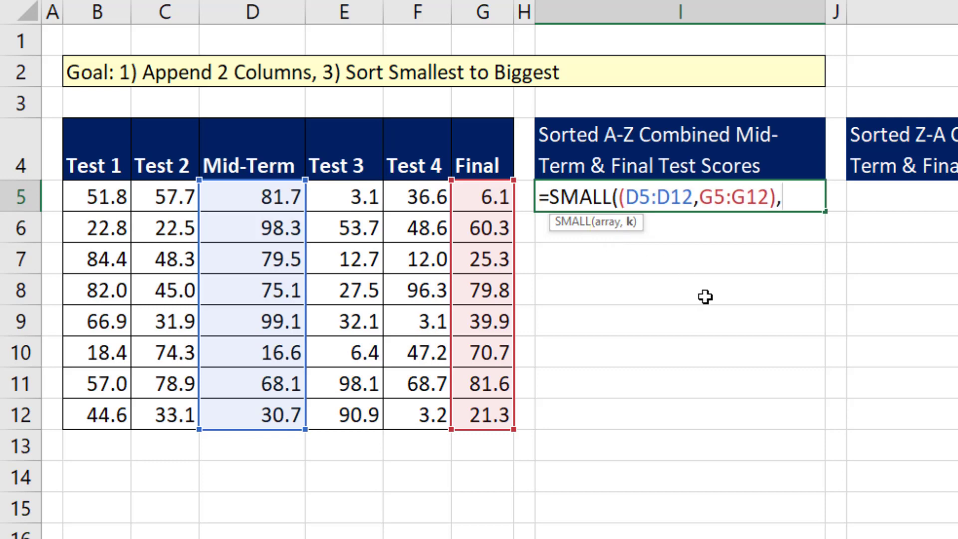
pyautogui.write('{1;2;3')
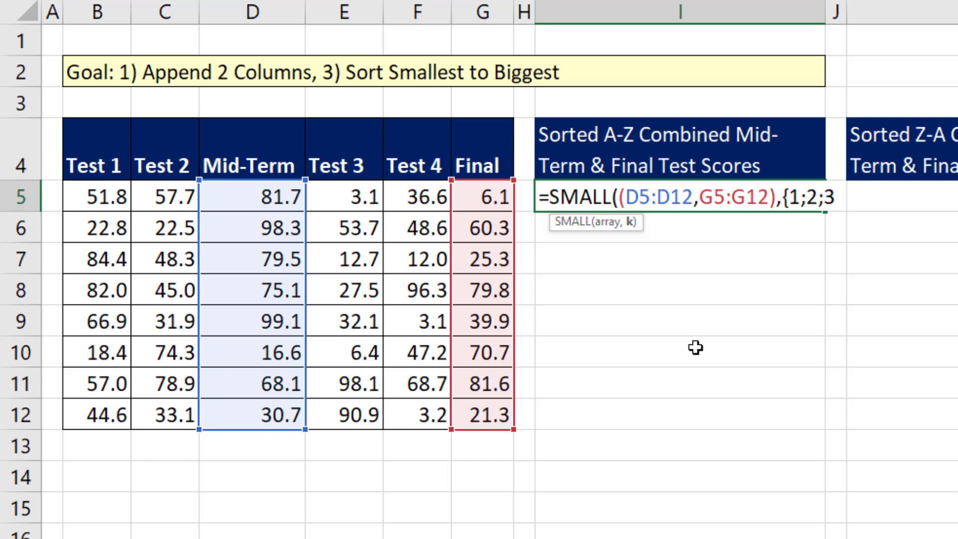
pyautogui.write('})')
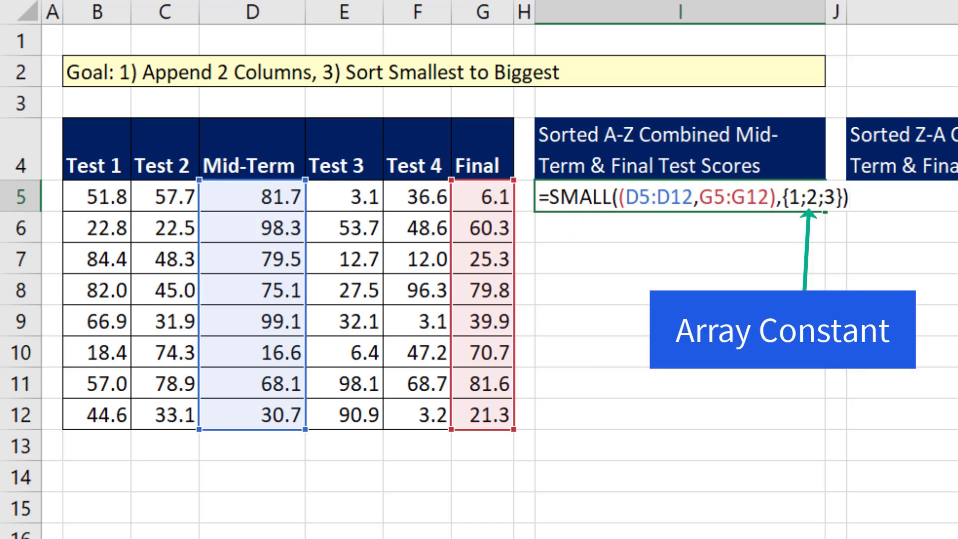
pyautogui.hotkey('ctrl', 'Return')
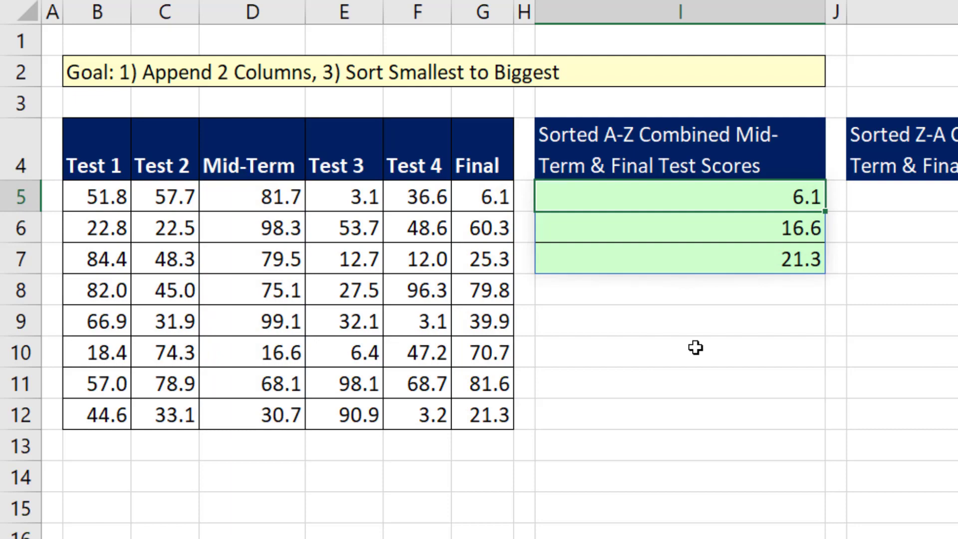
# Replace the {1;2;3} array constant in the I5 formula with the SEQUENCE function
pyautogui.press('F2')
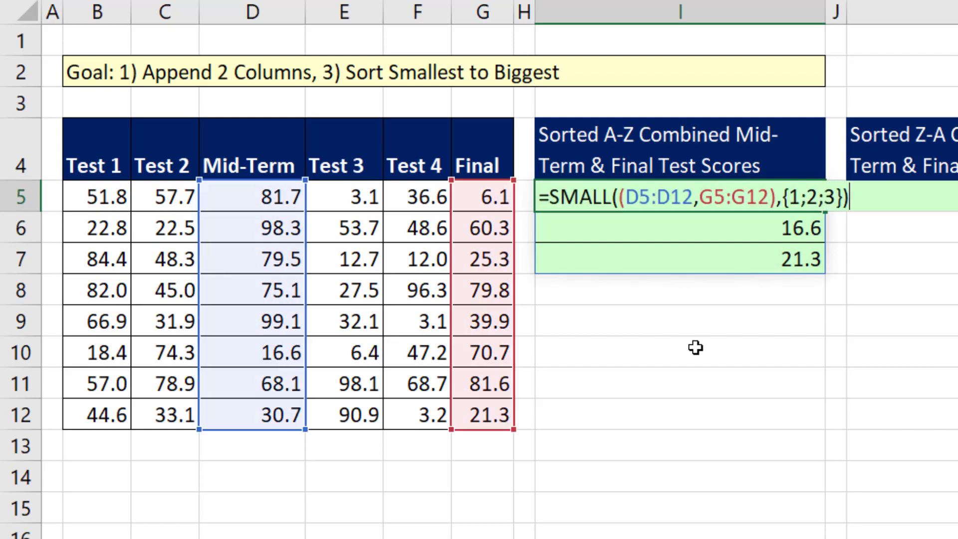
pyautogui.click(803, 204)
pyautogui.click(631, 223)
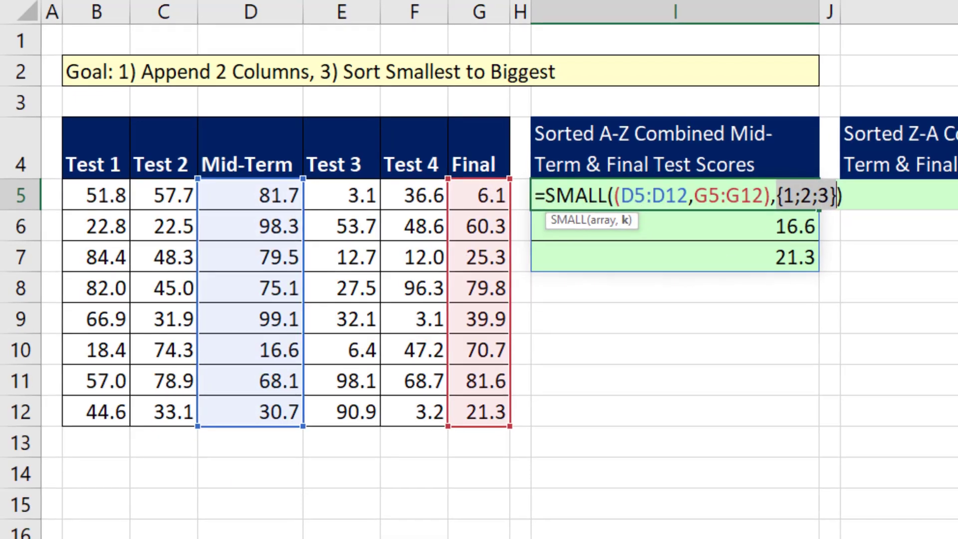
pyautogui.write('se')
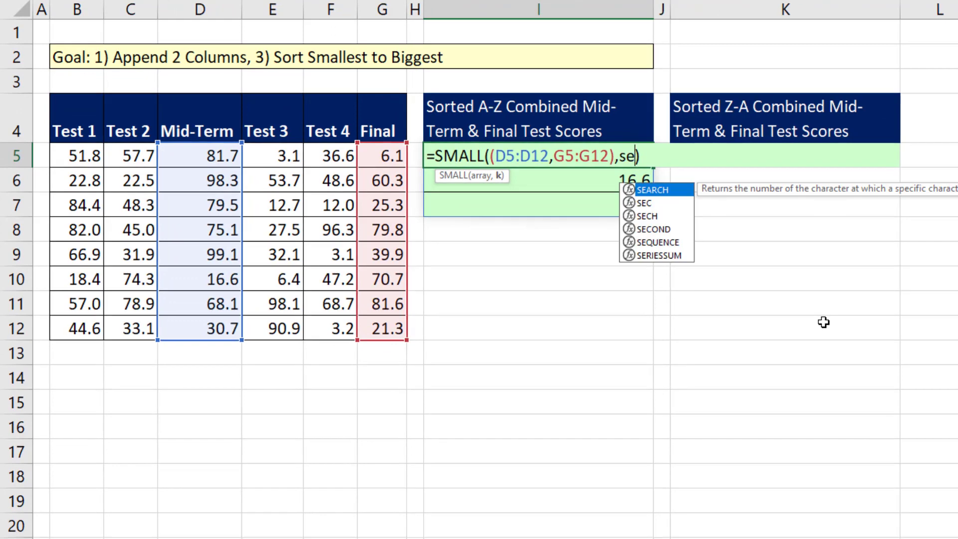
pyautogui.write('q')
pyautogui.press('Tab')
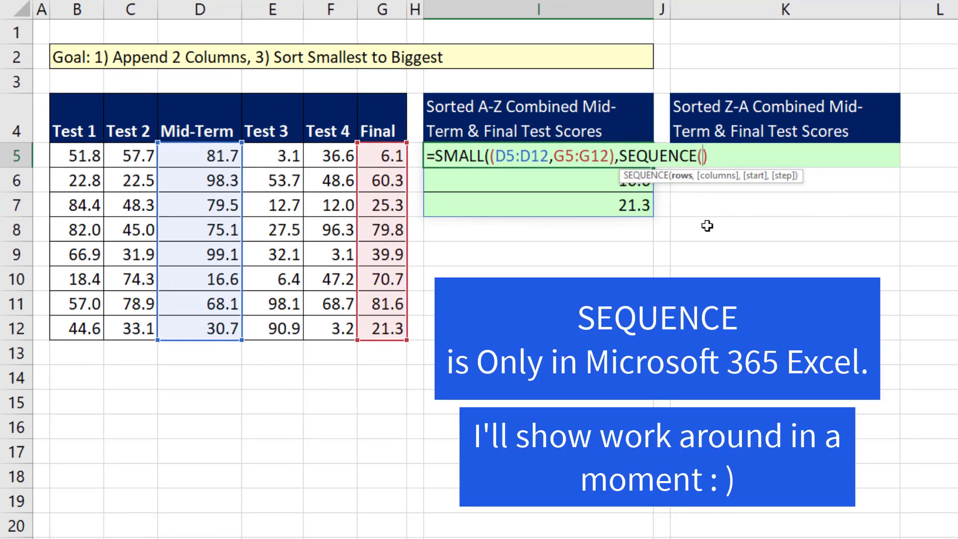
# Set the SEQUENCE rows argument in I5 to COUNT(D5:D12,G5:G12) and enter the formula
pyautogui.write('coun')
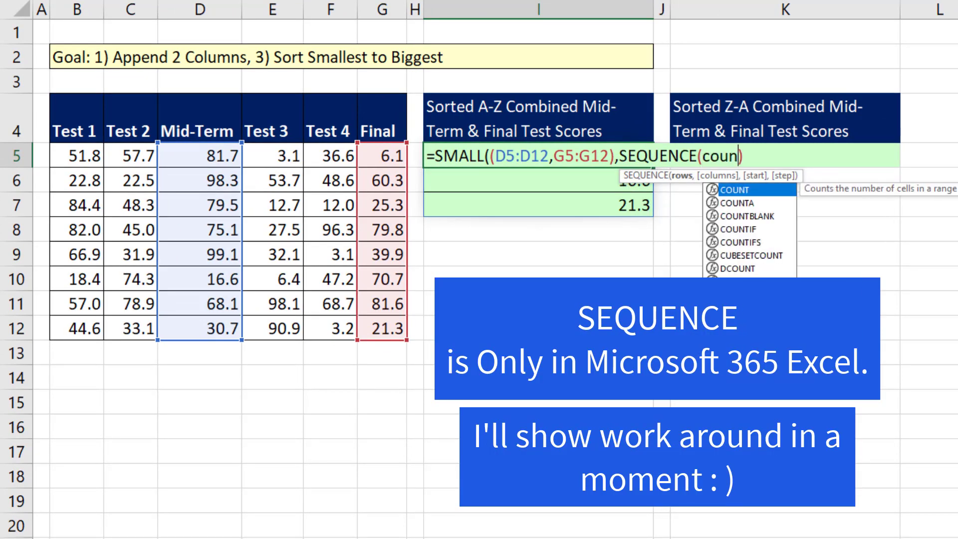
pyautogui.press('Tab')
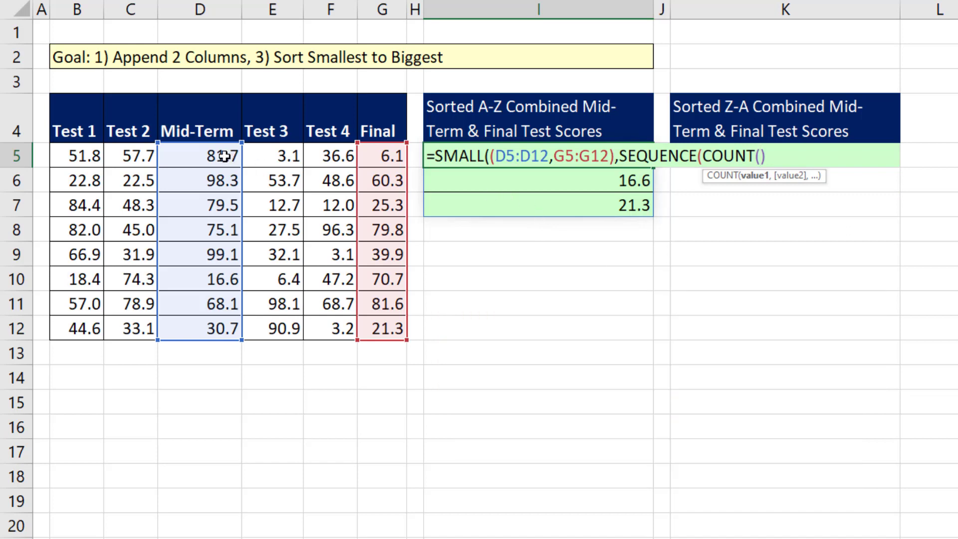
pyautogui.moveTo(223, 161); pyautogui.dragTo(207, 328)
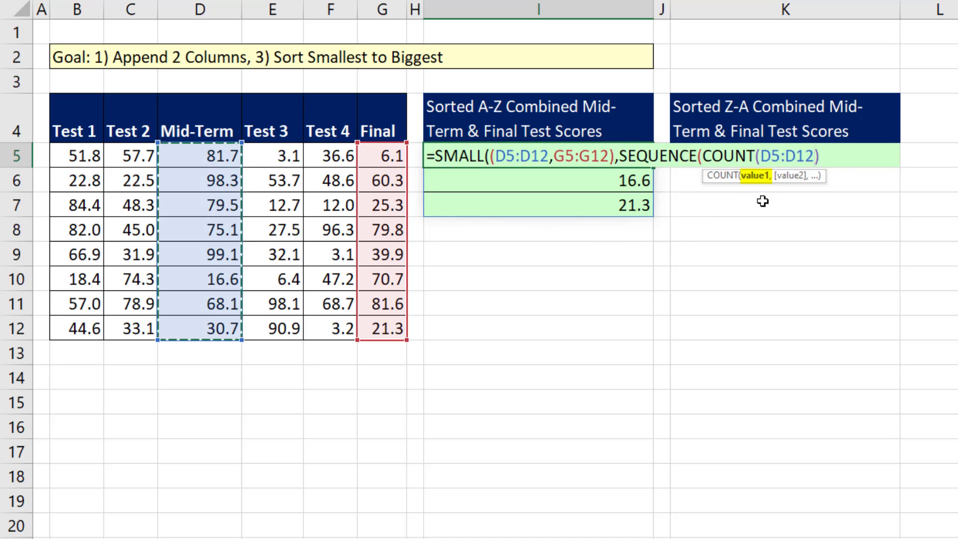
pyautogui.write(',')
pyautogui.moveTo(383, 159); pyautogui.dragTo(383, 330)
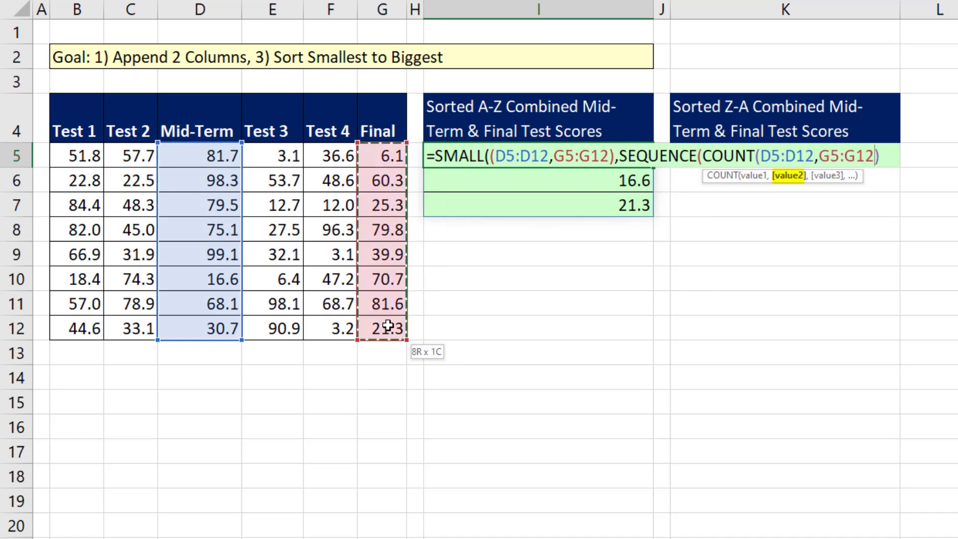
pyautogui.write(')')
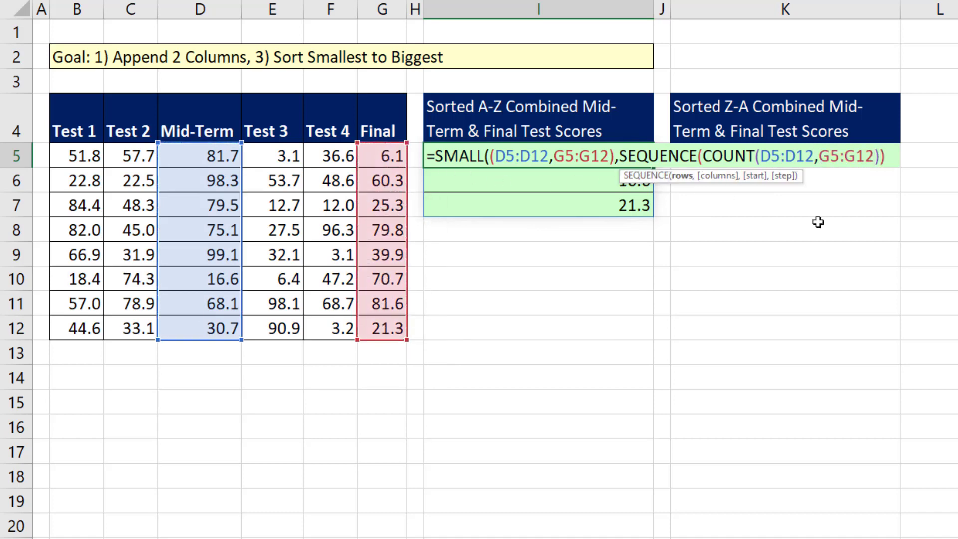
pyautogui.write(')')
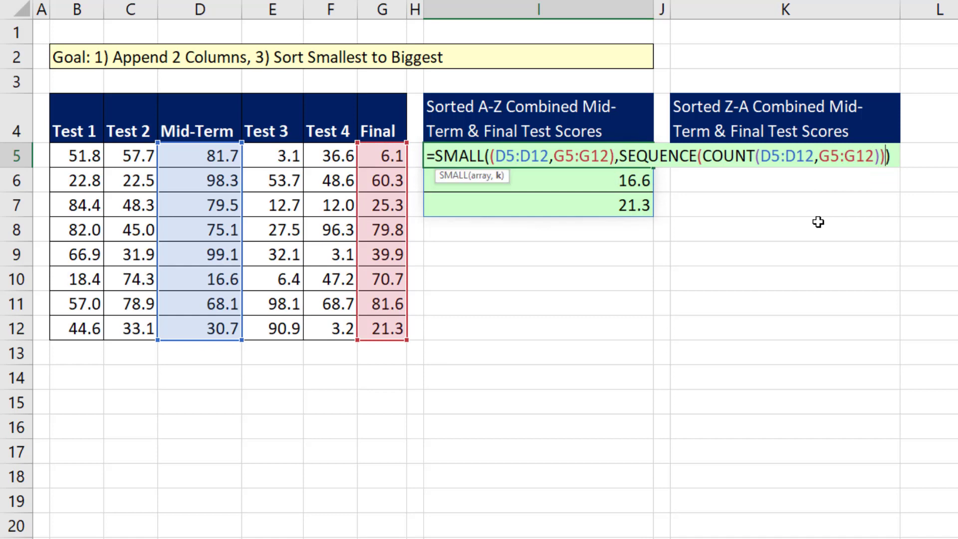
pyautogui.press('Return')
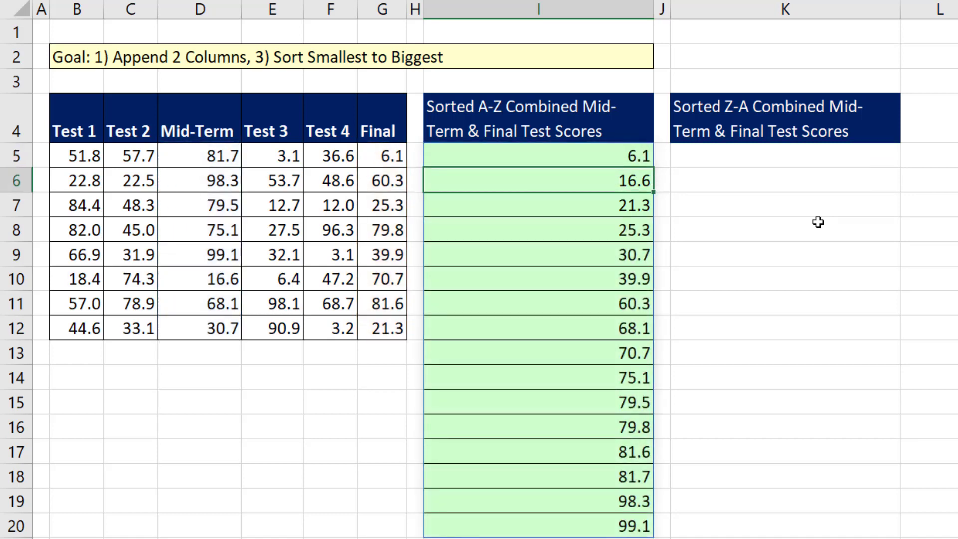
# Review the k argument of the M5:M20 formula =SMALL((D5:D12,G5:G12),ROW(INDIRECT("1:"&COUNT(D5:D12,G5:G12)))) and enter it as an array formula
pyautogui.click(632, 156)
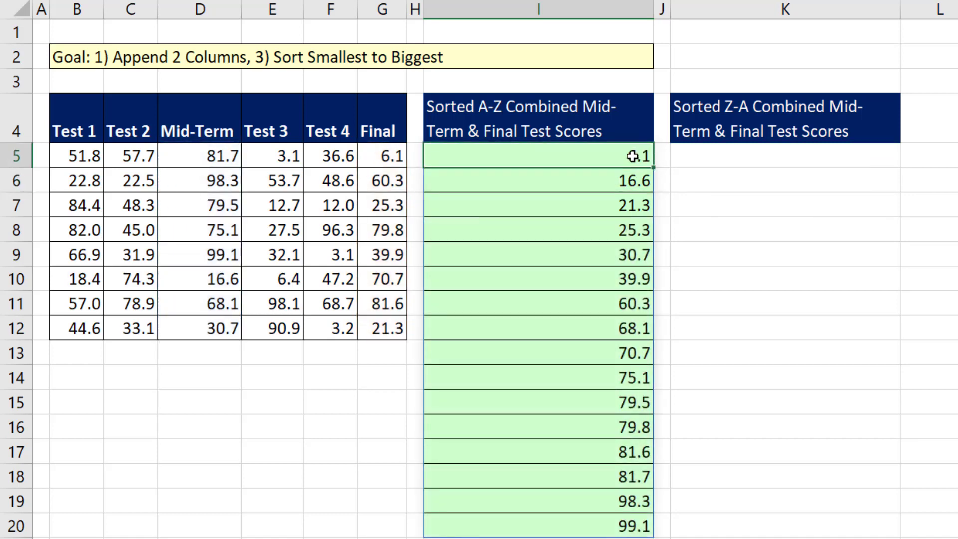
pyautogui.press('F2')
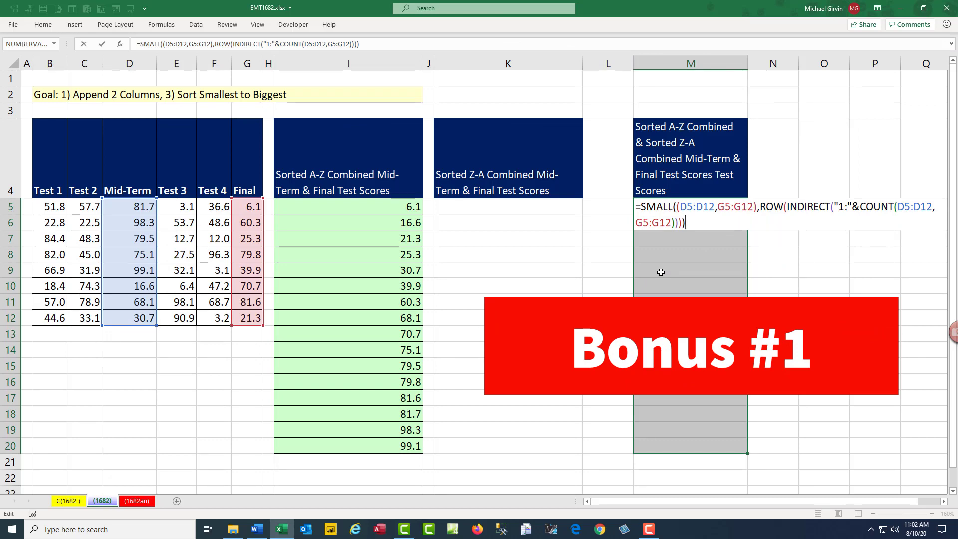
pyautogui.click(782, 202)
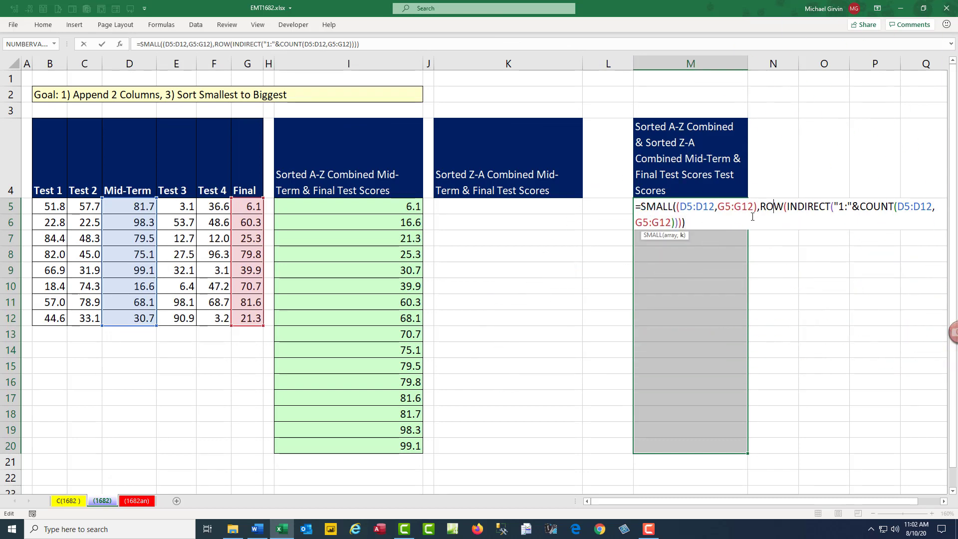
pyautogui.click(681, 235)
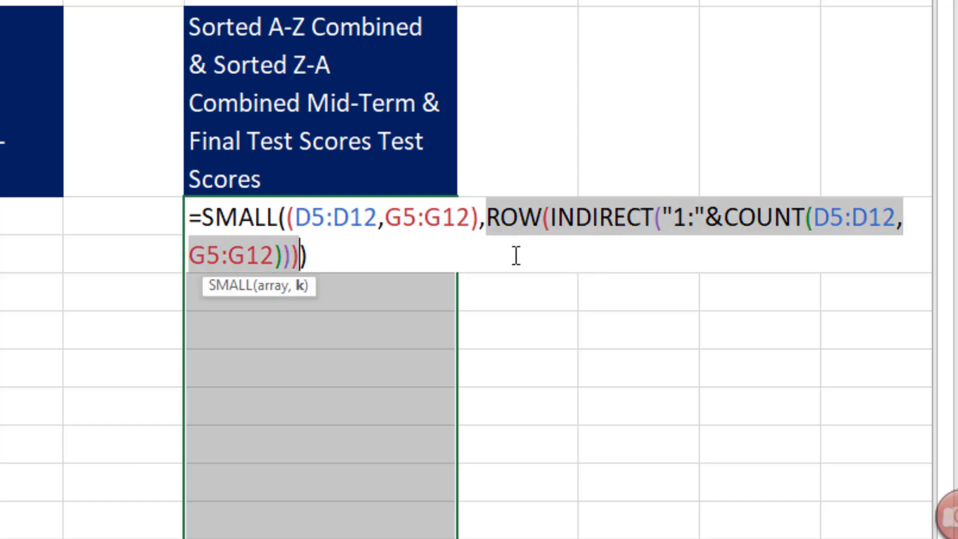
pyautogui.click(675, 220)
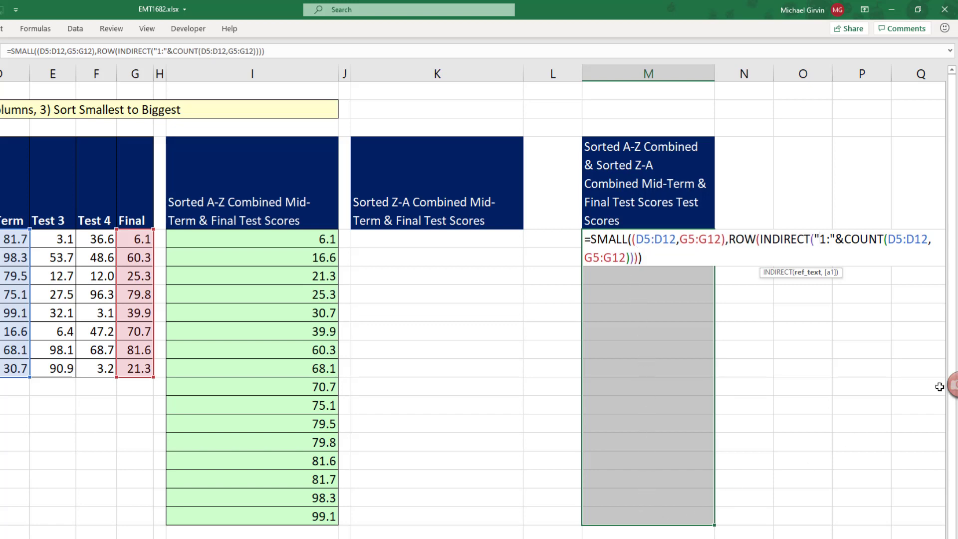
pyautogui.hotkey('ctrl', 'shift', 'Return')
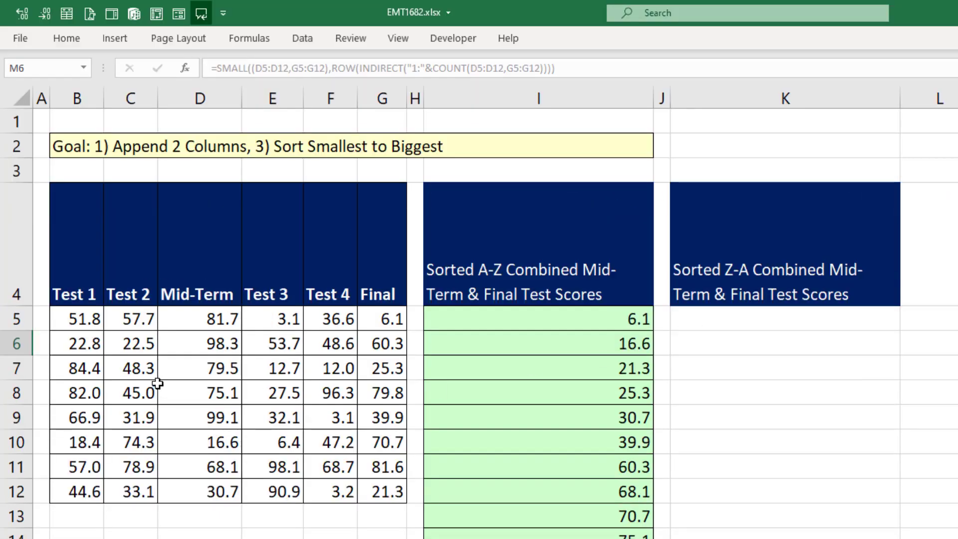
# Select the Mid-Term scores D5:D12 together with the Final scores G5:G12 and name the combined range BothColumn
pyautogui.moveTo(191, 221); pyautogui.dragTo(197, 256)
pyautogui.moveTo(197, 344); pyautogui.dragTo(197, 492)
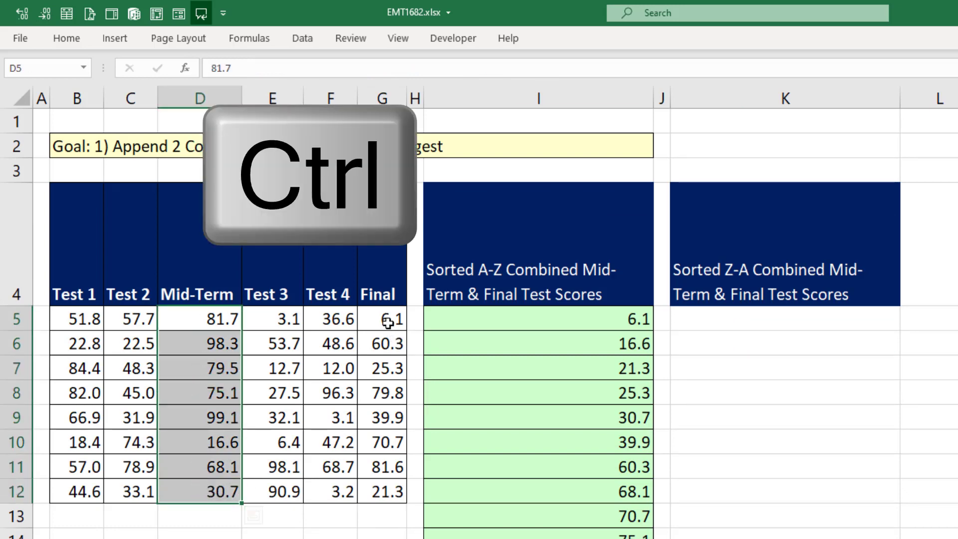
pyautogui.moveTo(381, 315); pyautogui.dragTo(394, 491)
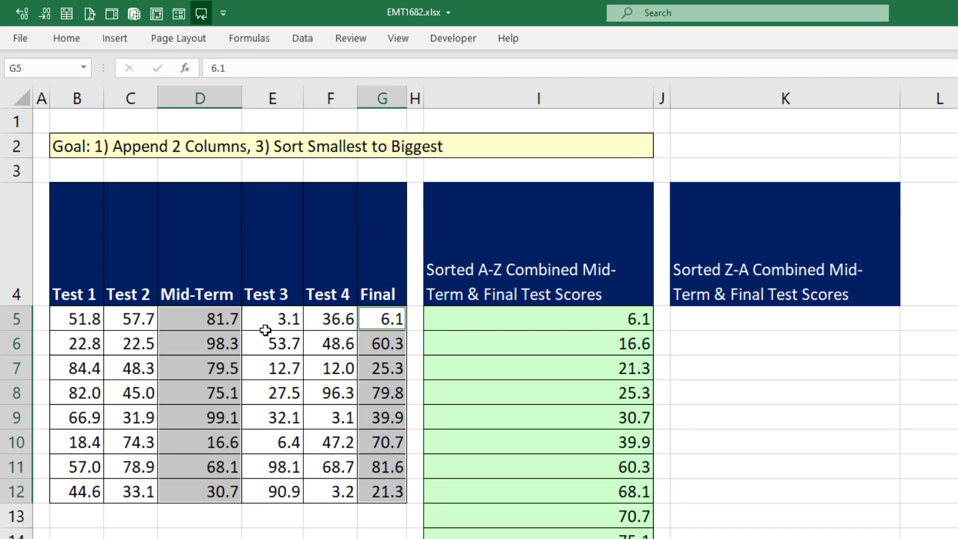
pyautogui.click(54, 69)
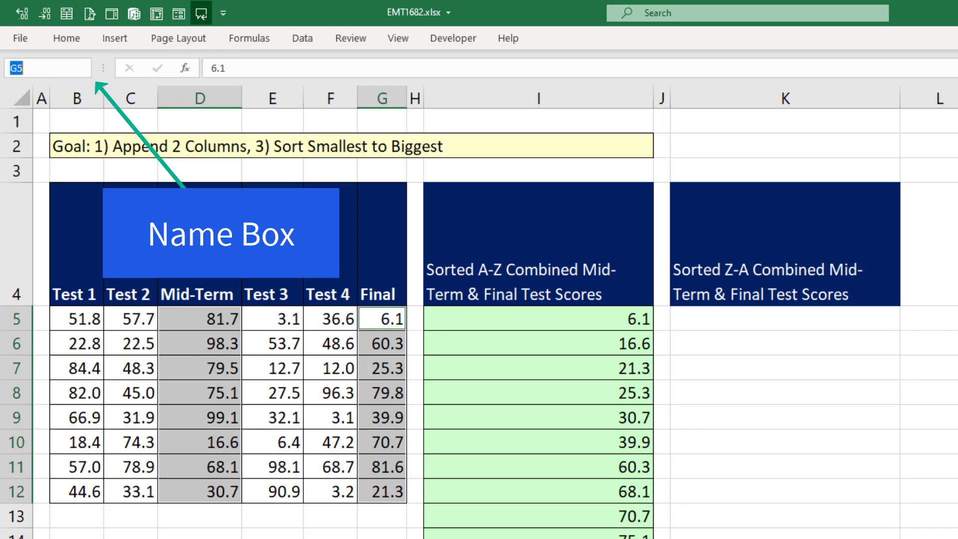
pyautogui.write('umn')
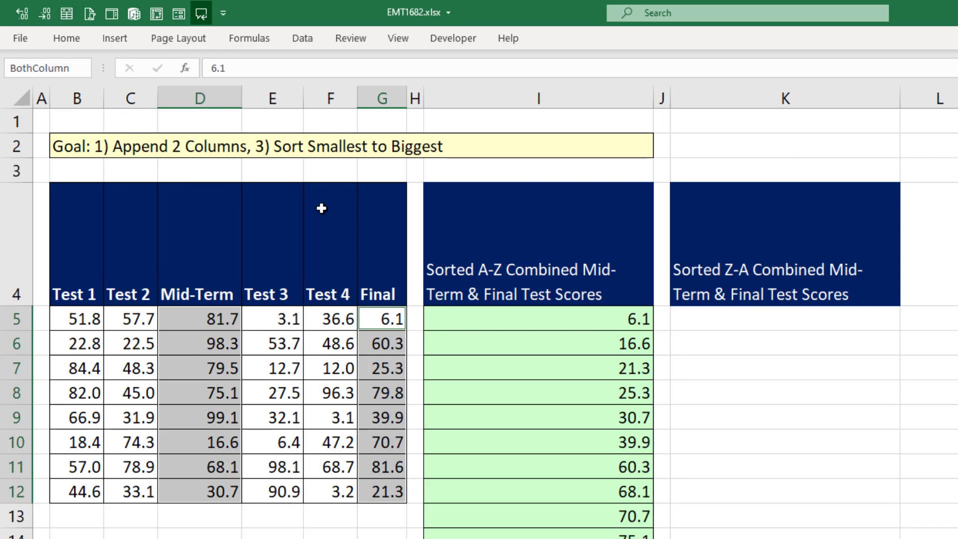
pyautogui.press('Return')
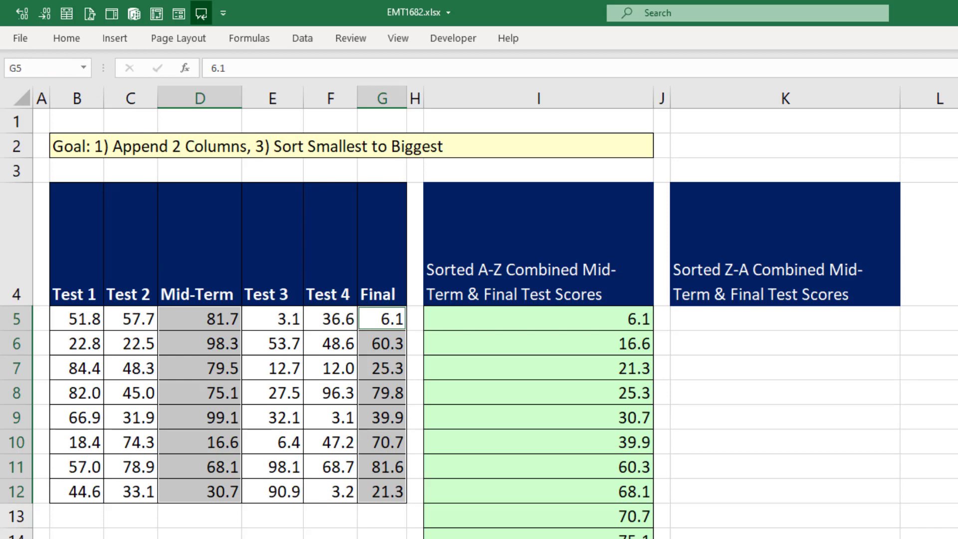
# Select the range named BothColumn and inspect which cells the name refers to in the Name Manager
pyautogui.click(84, 68)
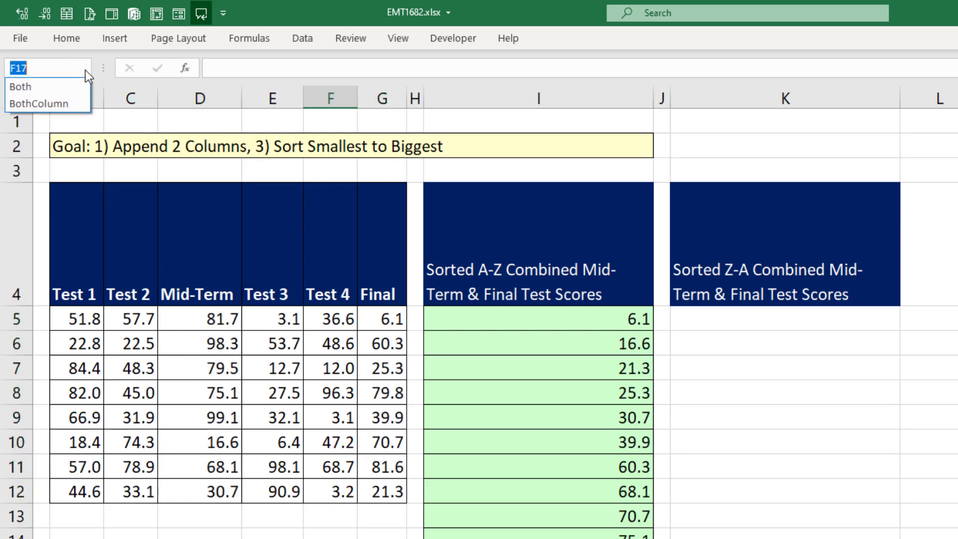
pyautogui.click(63, 108)
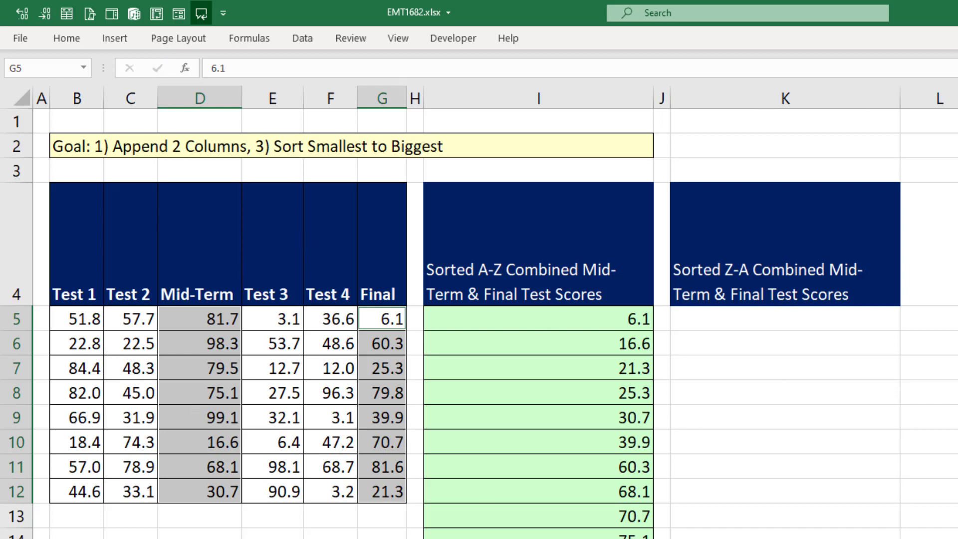
pyautogui.click(260, 37)
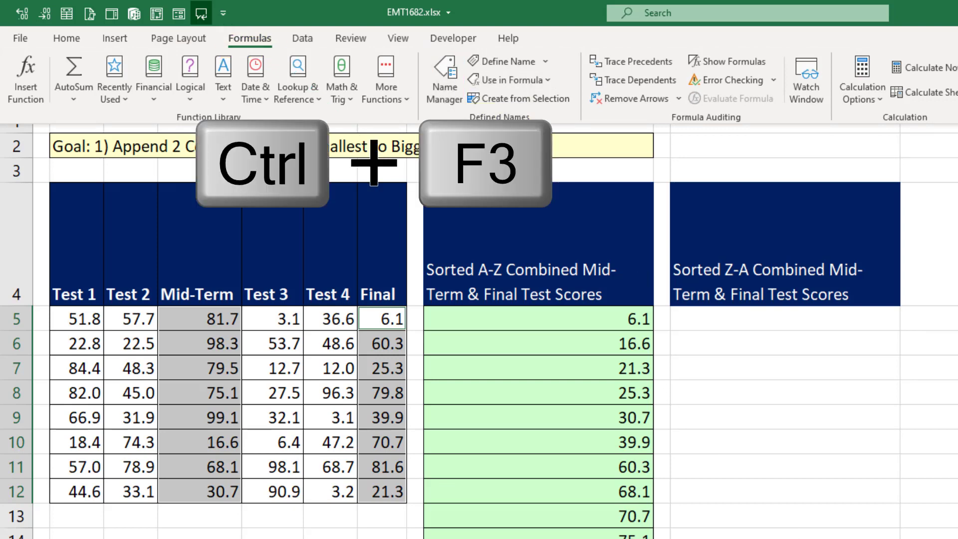
pyautogui.hotkey('ctrl', 'F3')
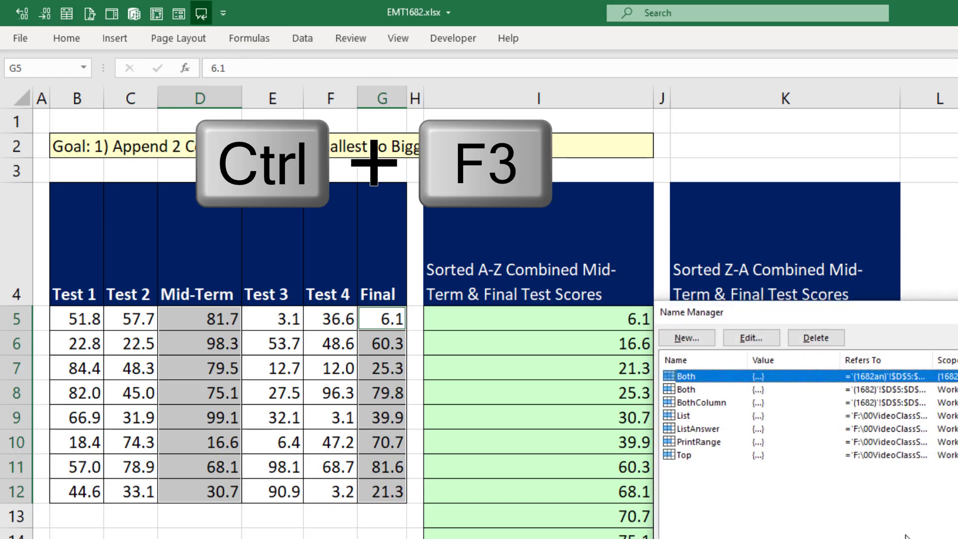
pyautogui.click(707, 397)
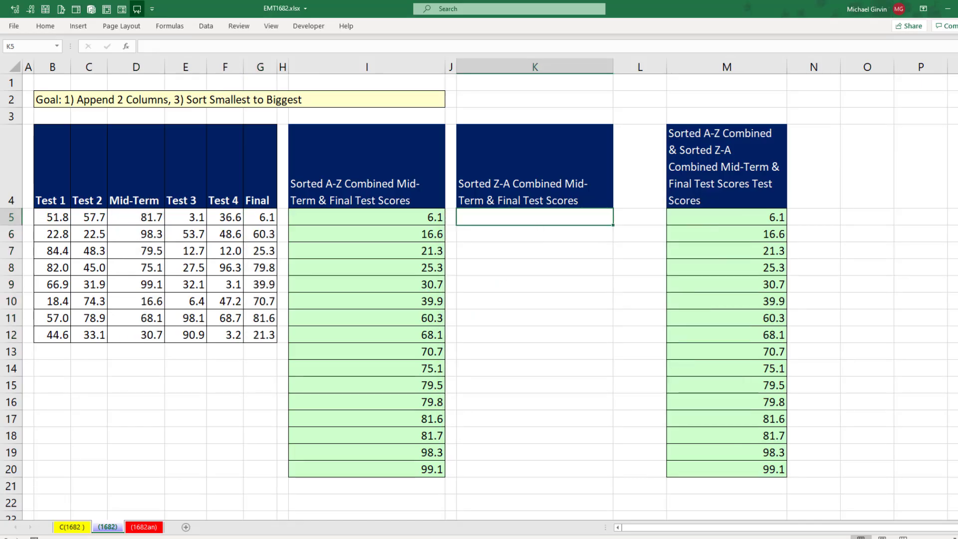
# Start a LARGE formula in K5 with the defined name BothColumn as its array argument
pyautogui.write('=')
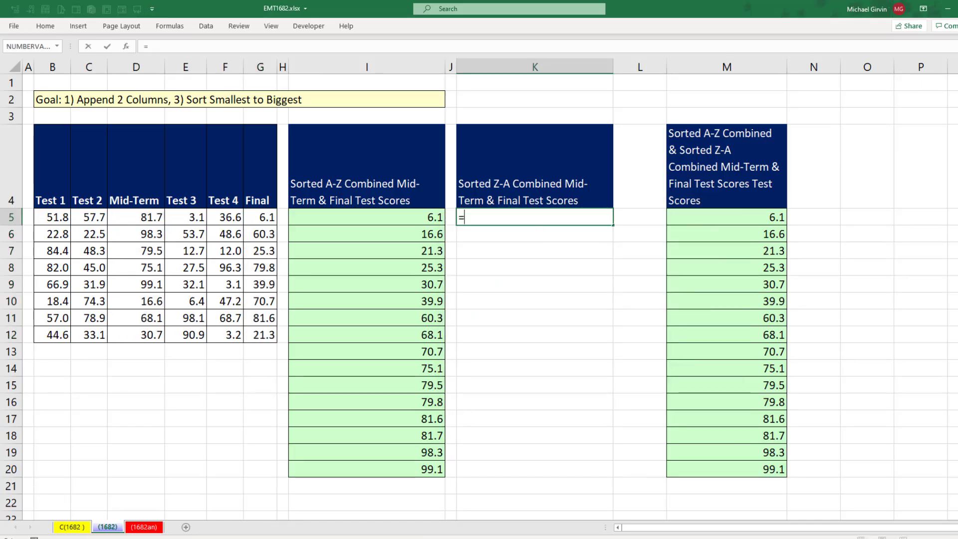
pyautogui.write('lar')
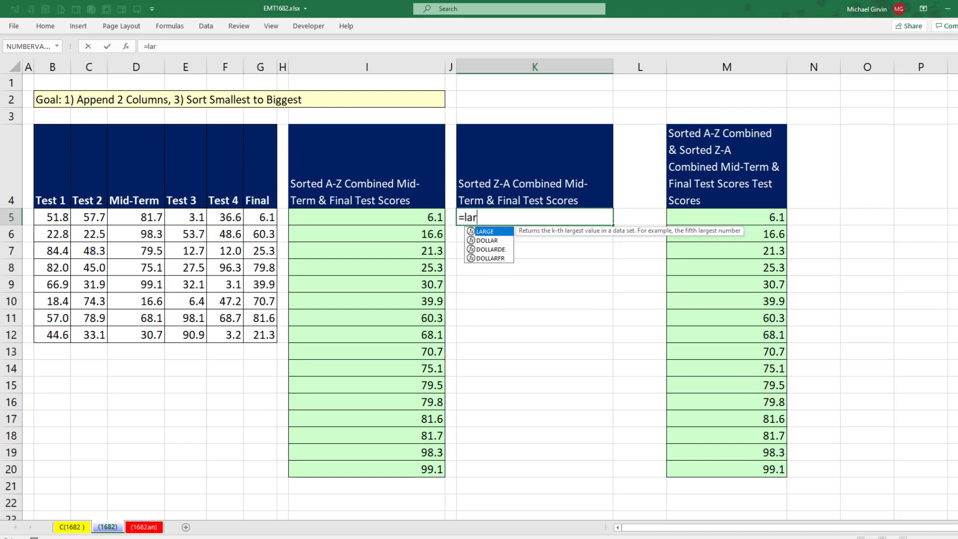
pyautogui.press('Tab')
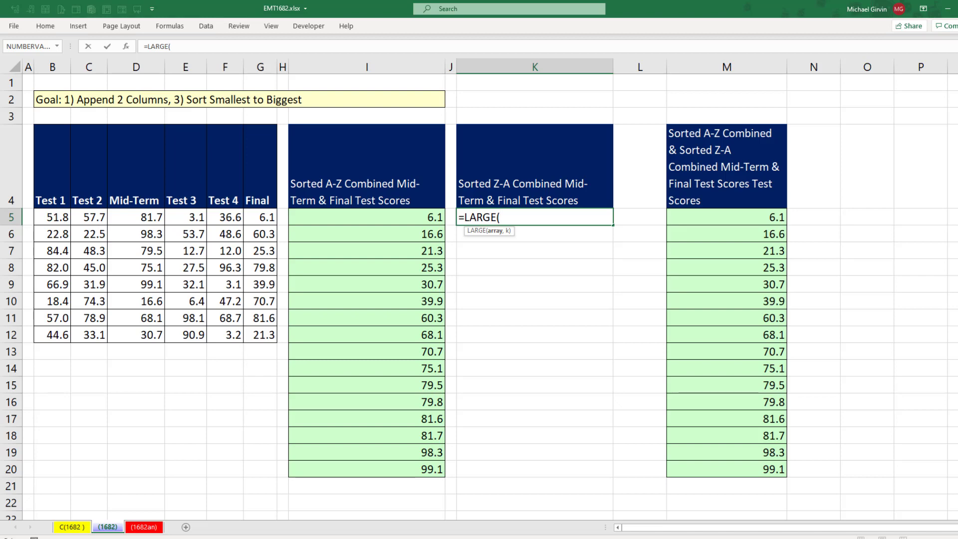
pyautogui.press('F3')
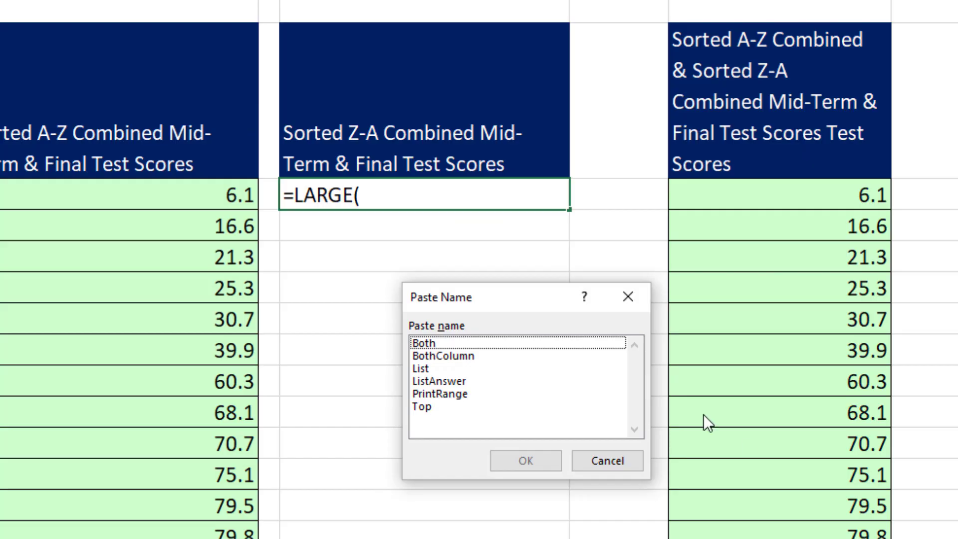
pyautogui.click(459, 354)
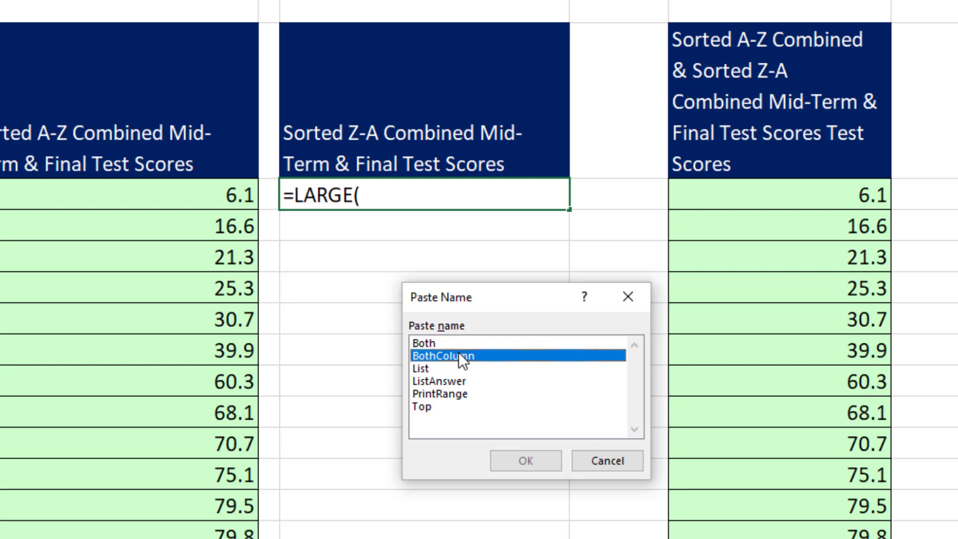
pyautogui.click(524, 461)
# Set the k argument of the K5 LARGE formula to SEQUENCE(COUNT(BothColumn)) and enter the formula
pyautogui.write(',seq')
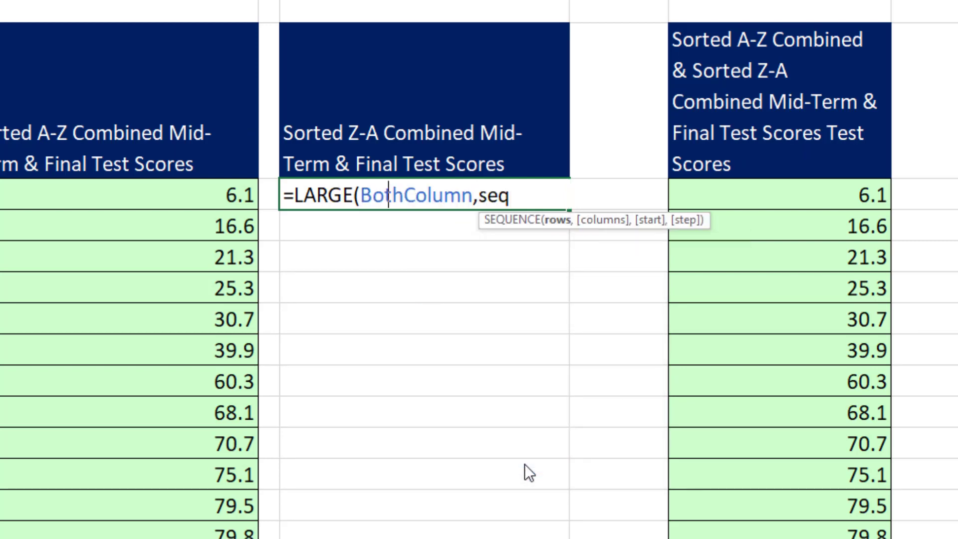
pyautogui.press('Tab')
pyautogui.write('coun')
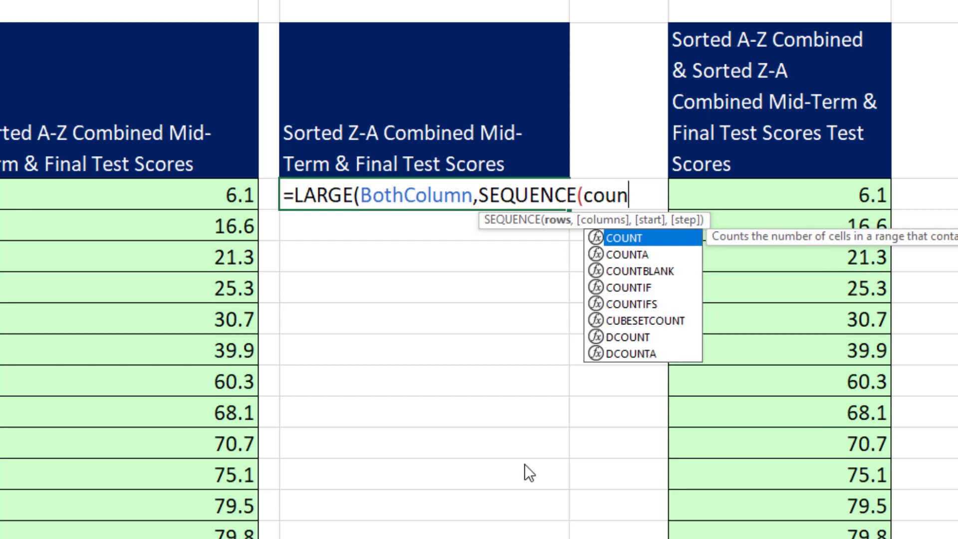
pyautogui.press('Tab')
pyautogui.press('F3')
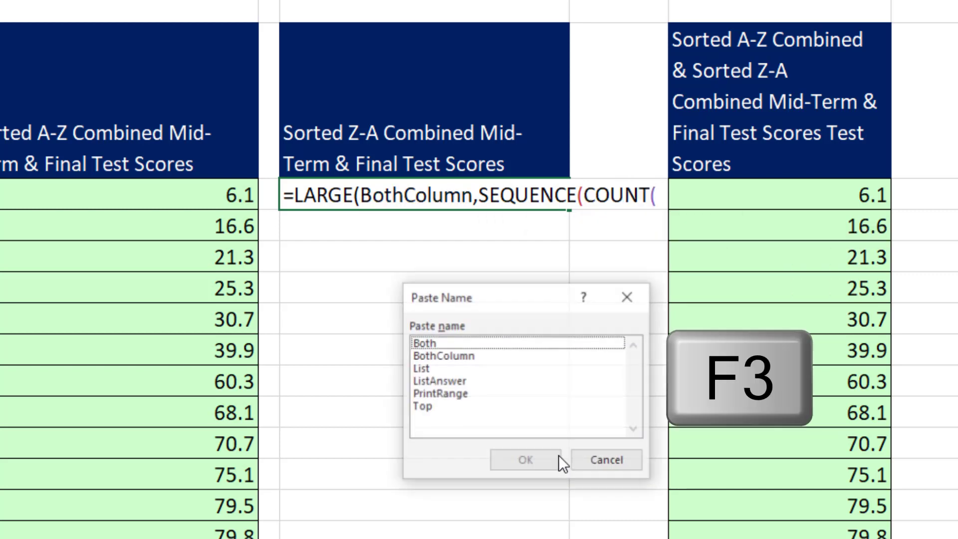
pyautogui.doubleClick(435, 355)
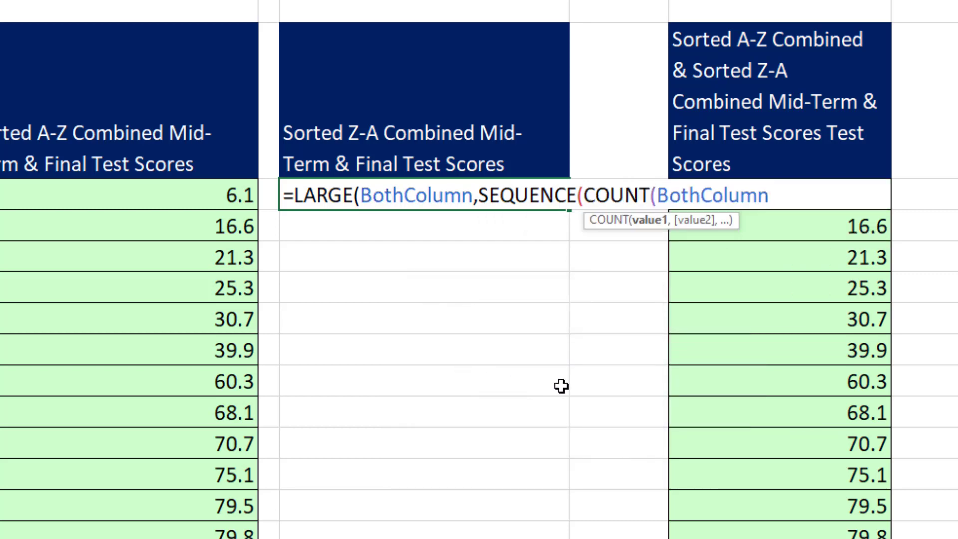
pyautogui.write(')))')
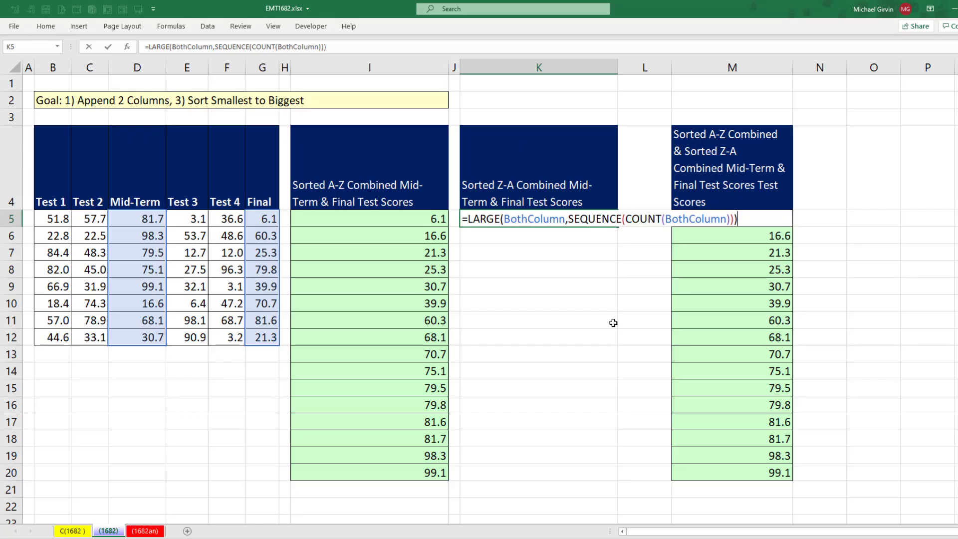
pyautogui.press('Return')
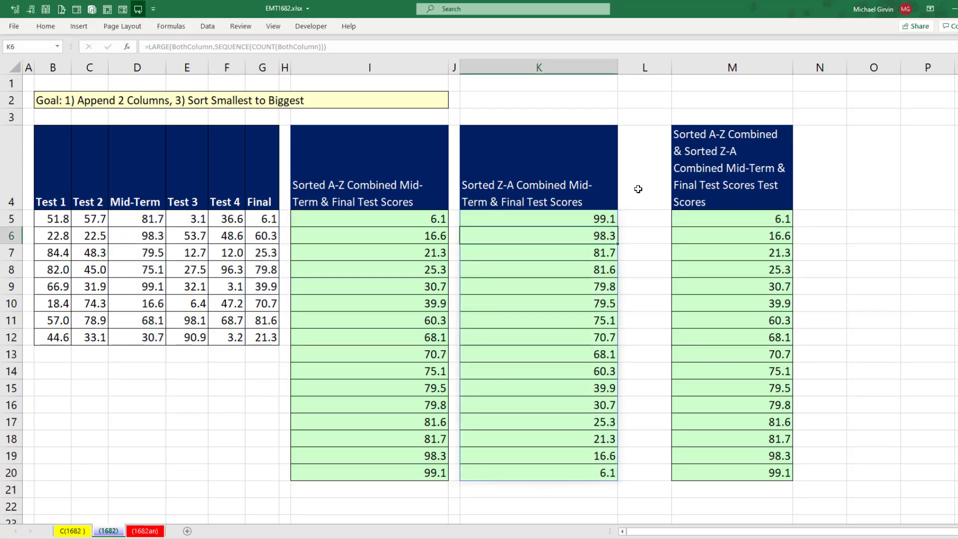